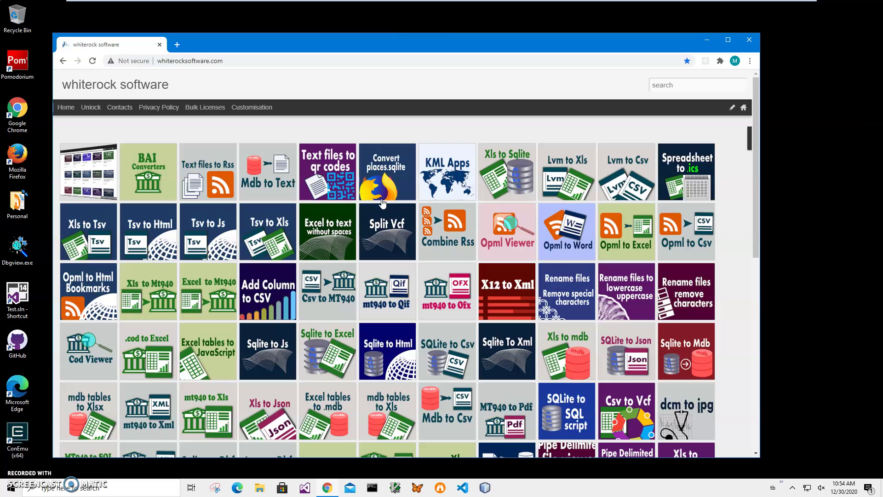
Search the whiterock software site for 'qr'.
left_click(664, 85)
type("qr")
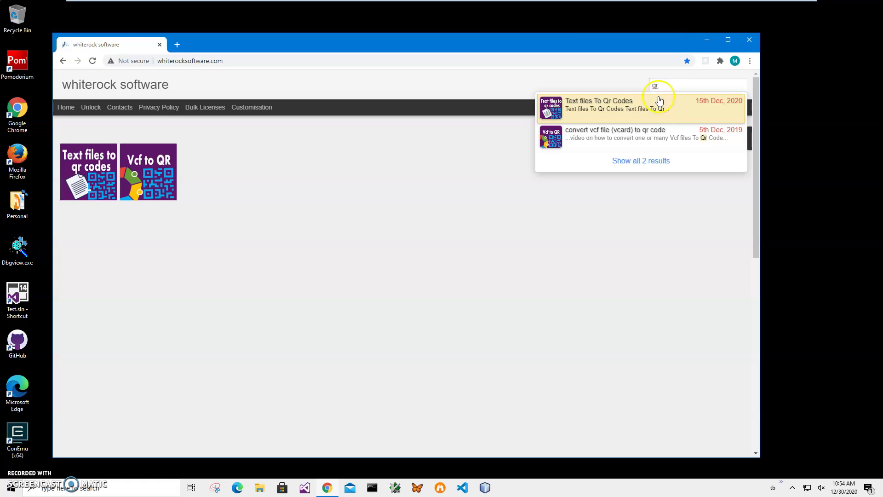
Download the TextfilesToQrCodesSetup.zip archive from the Text files To Qr Codes post.
left_click(84, 169)
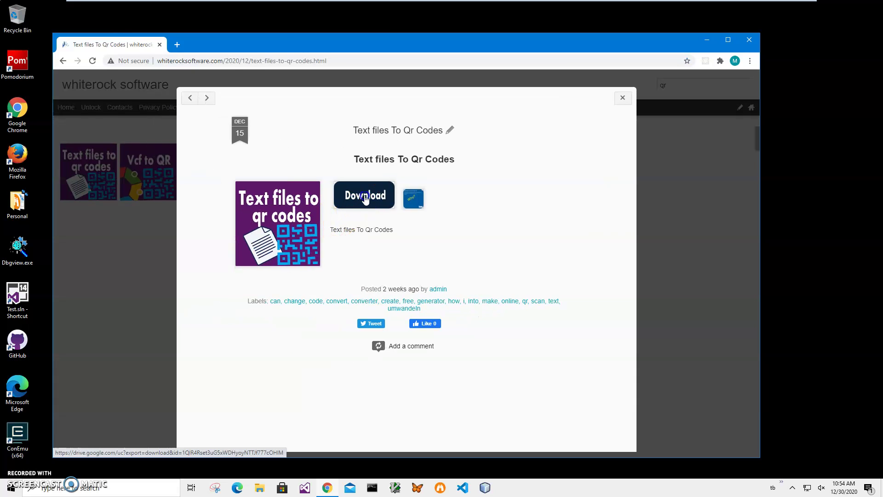
left_click(365, 198)
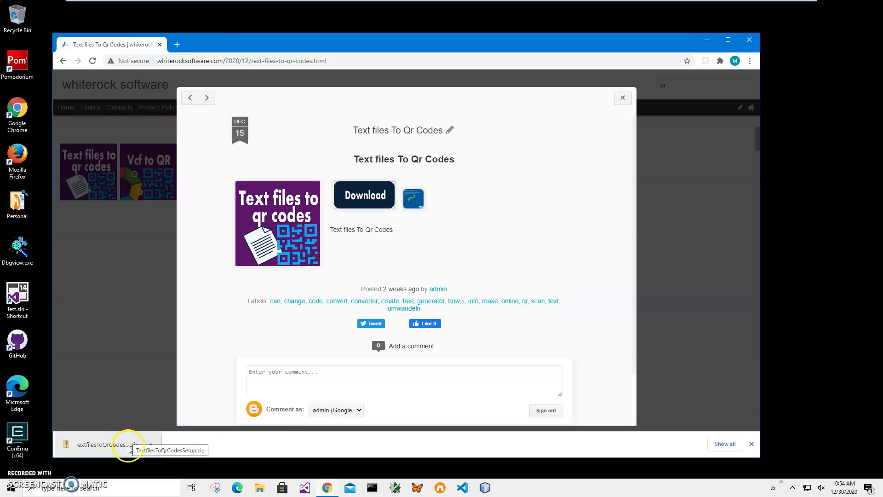
Run TextfilesToQrCodesSetup.msi from the downloaded archive, allowing it past SmartScreen.
left_click(100, 447)
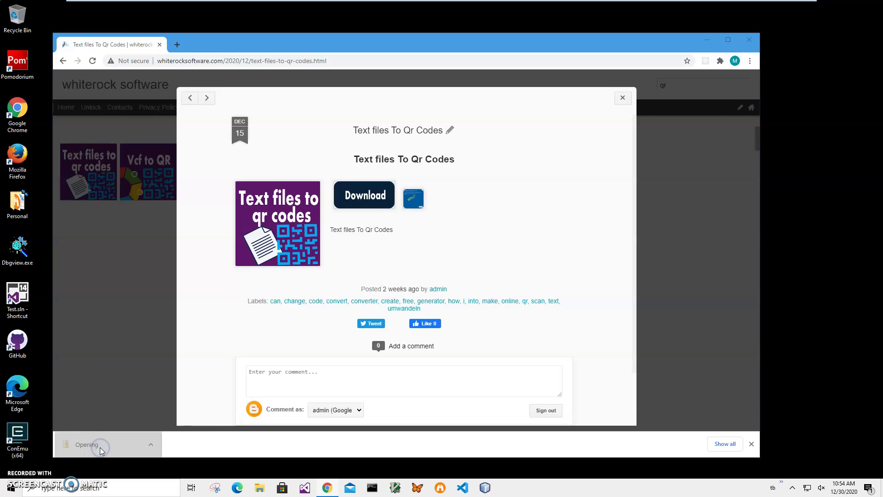
double_click(319, 131)
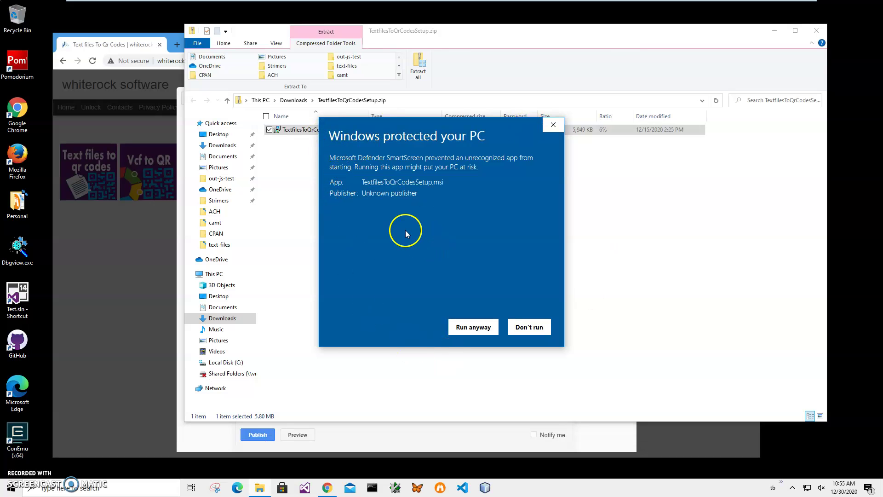
left_click_drag(420, 193, 326, 198)
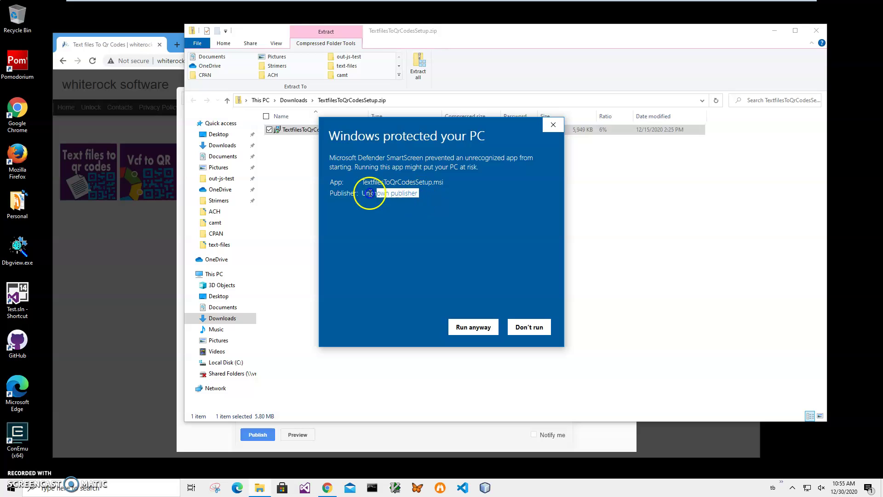
left_click(352, 207)
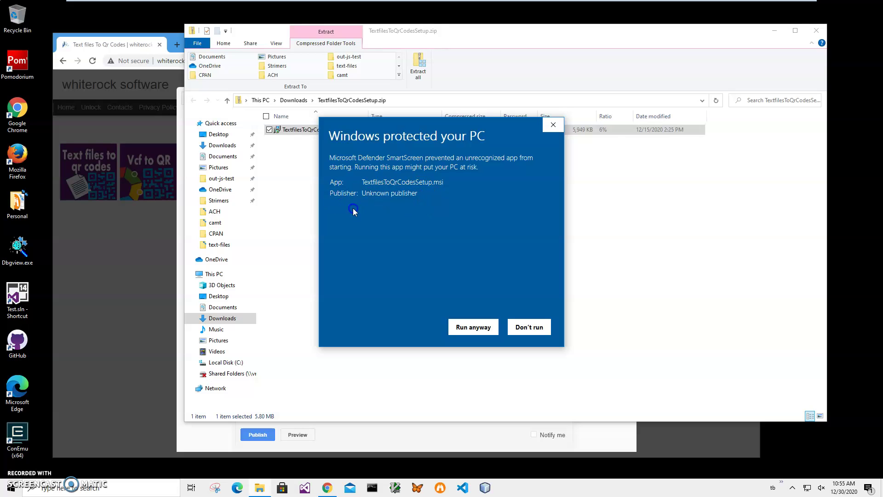
left_click(474, 328)
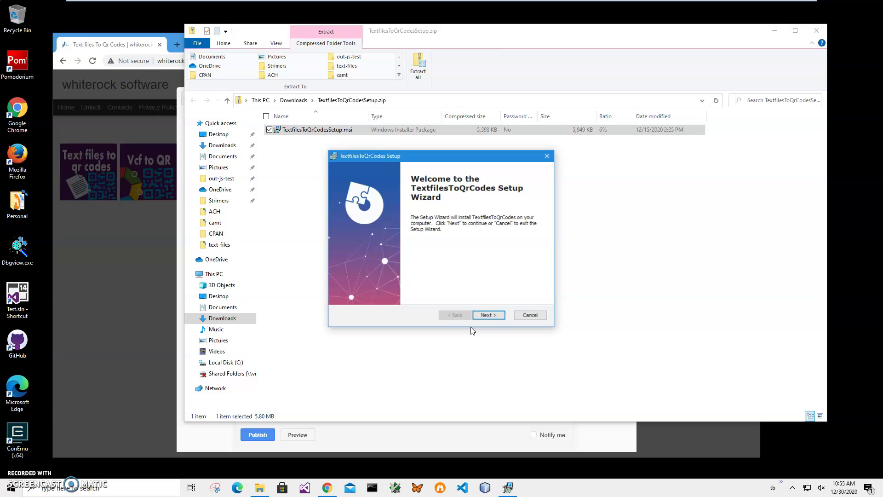
Complete the setup wizard, approving the UAC prompt, and finish the installation.
left_click(491, 316)
left_click(490, 317)
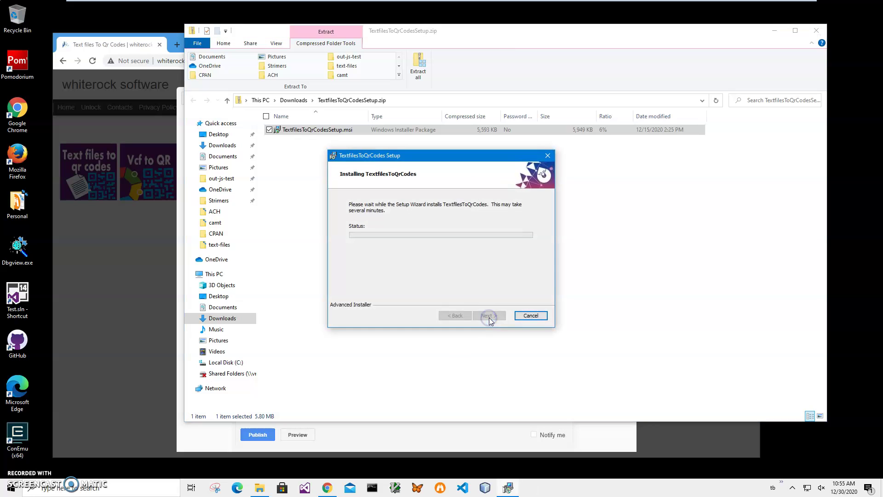
left_click(406, 315)
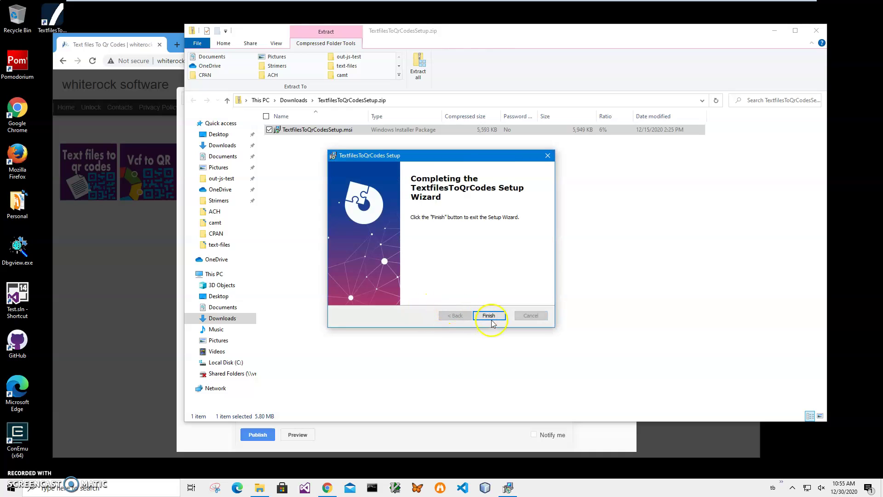
left_click(491, 316)
Launch Text files To Qr Codes from its new desktop shortcut.
left_click(53, 21)
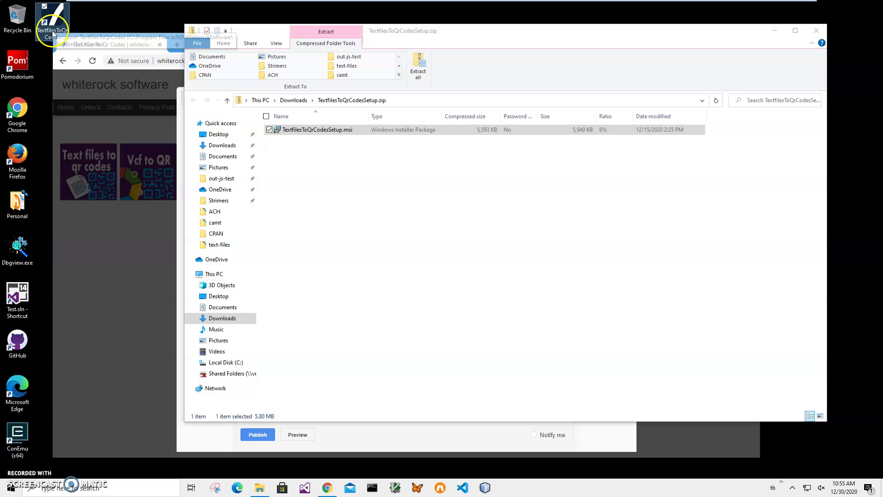
double_click(53, 24)
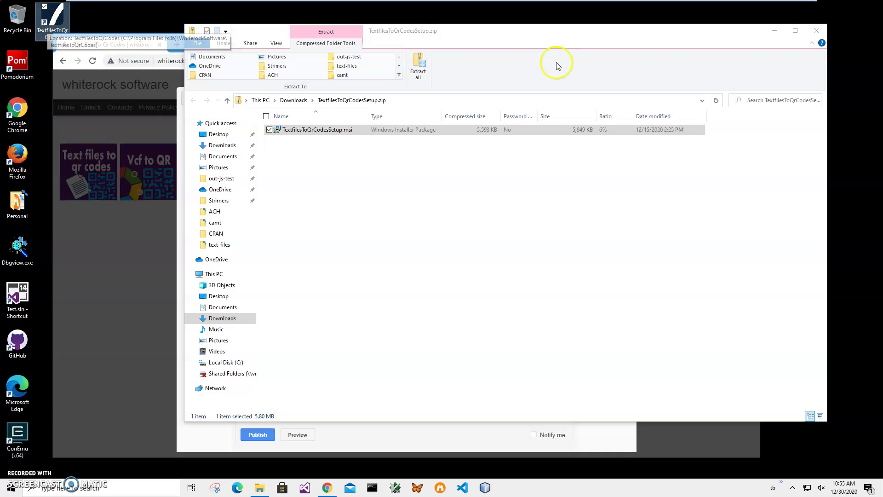
left_click(821, 31)
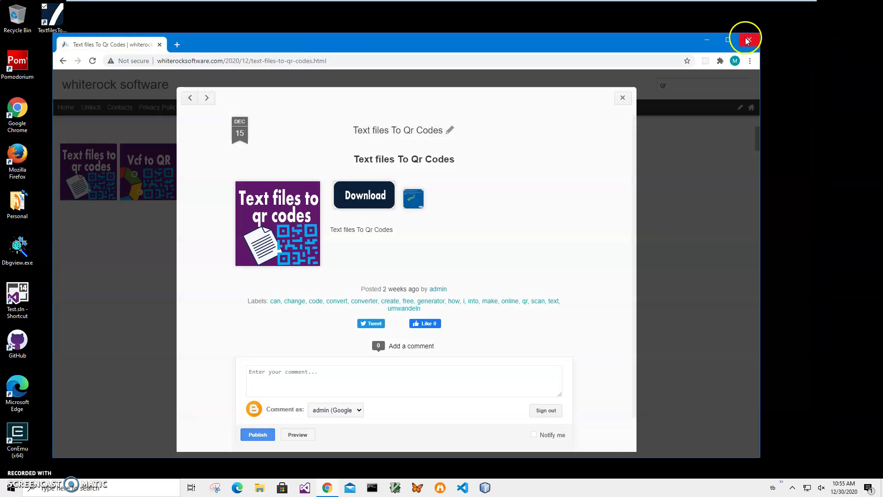
Close the browser and begin selecting input files in Text files To Qr Codes.
left_click(746, 48)
double_click(53, 21)
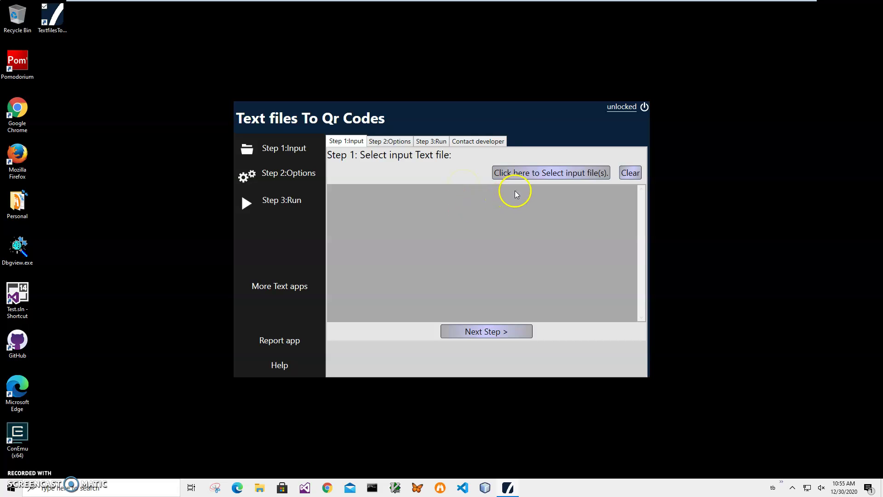
left_click(514, 175)
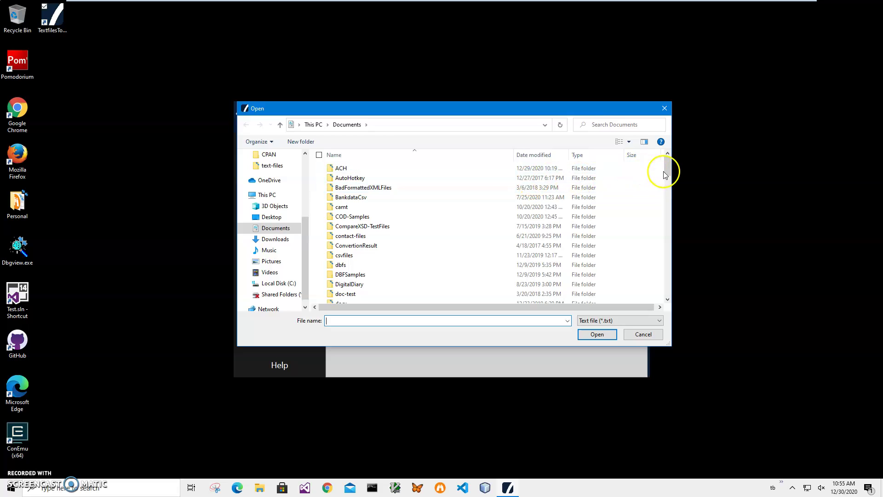
left_click_drag(667, 165, 669, 229)
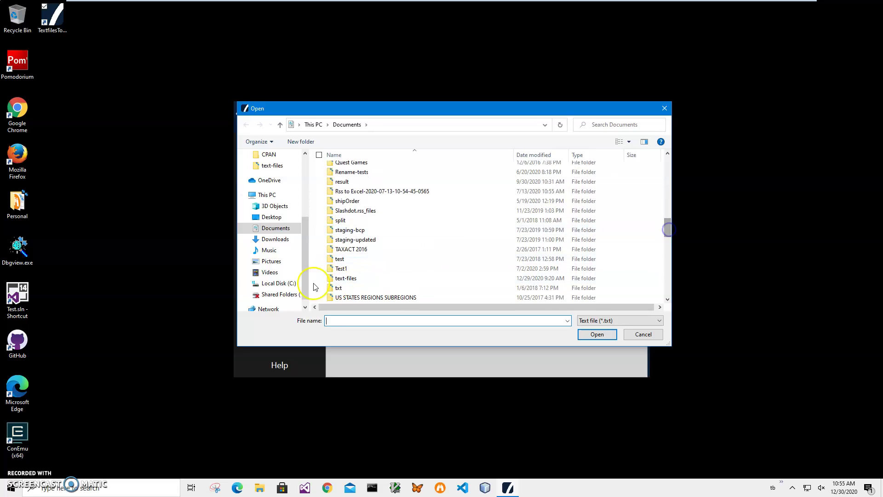
Browse to the text-files folder and narrow the selection to aricle1.txt.
double_click(345, 279)
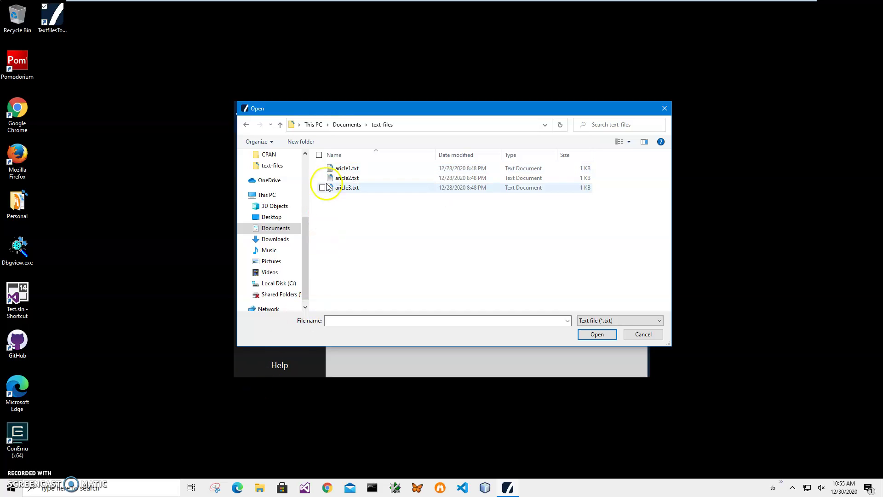
left_click(347, 169)
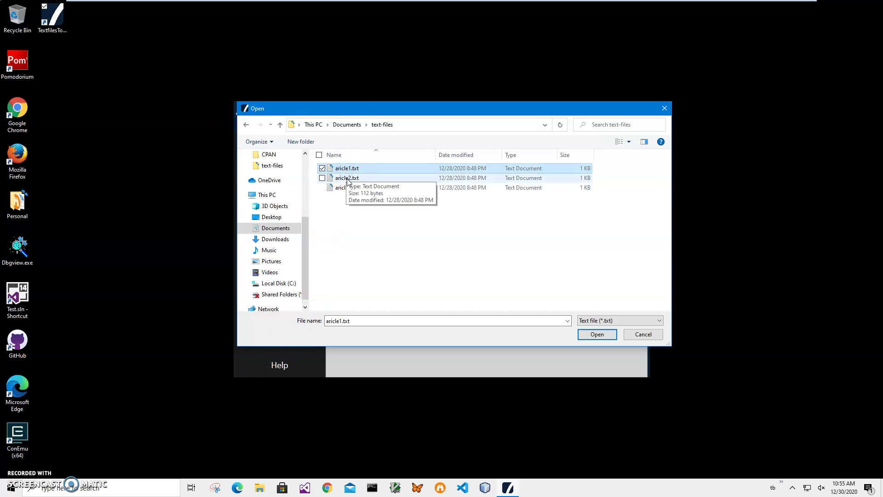
left_click(347, 178, "ctrl")
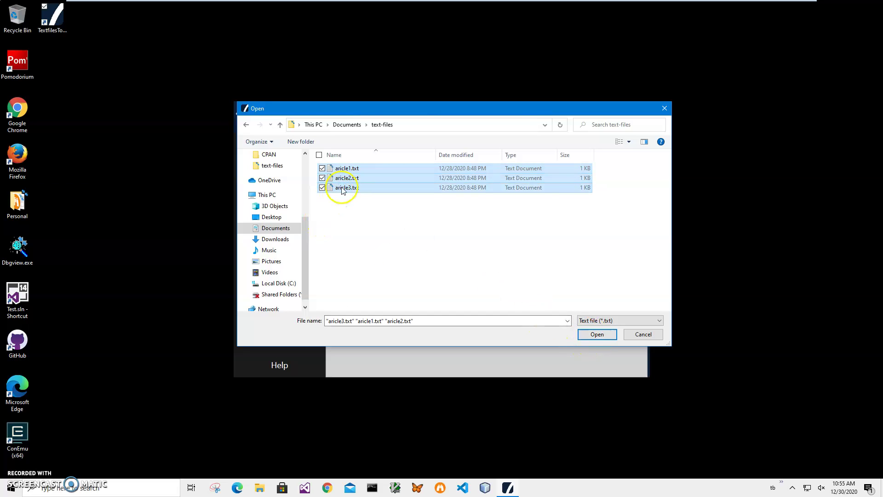
left_click(346, 168)
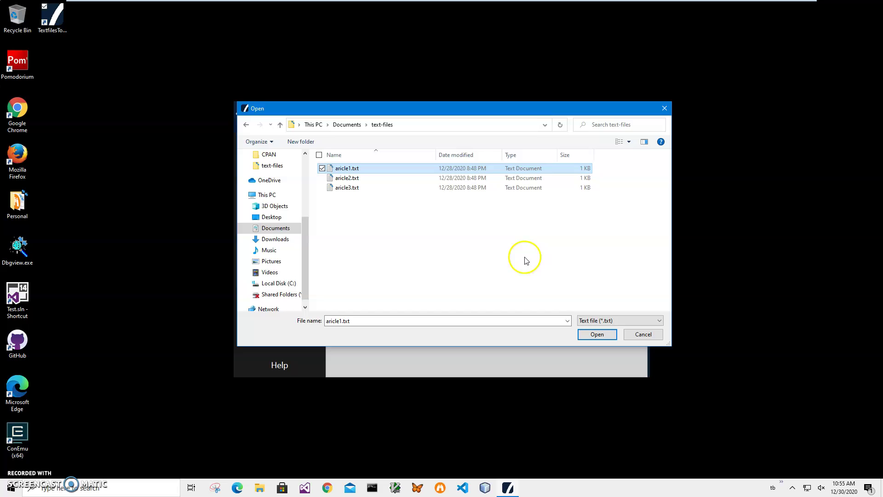
Add aricle1.txt, aricle2.txt and aricle3.txt to the Step 1 input list one at a time.
left_click(597, 334)
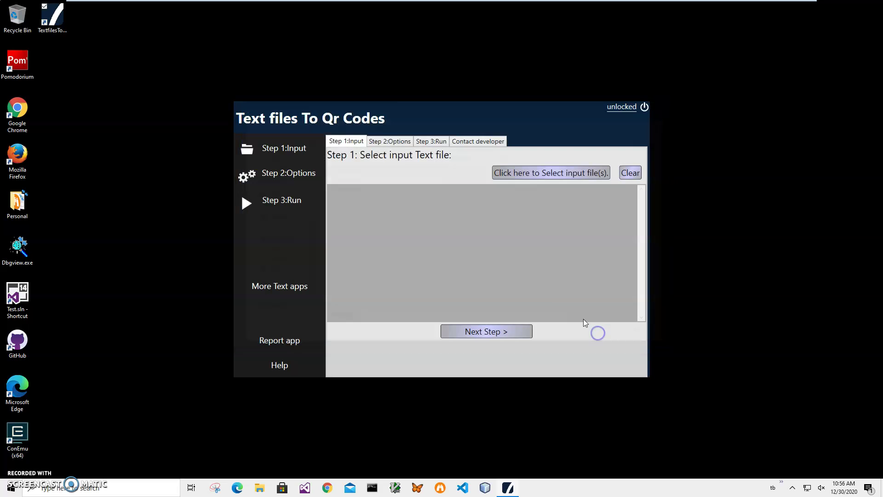
left_click(502, 177)
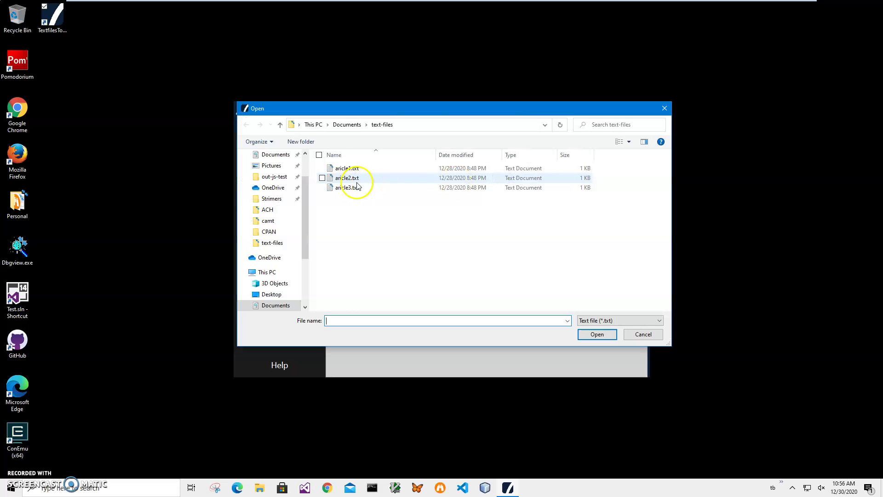
left_click(347, 178)
left_click(597, 335)
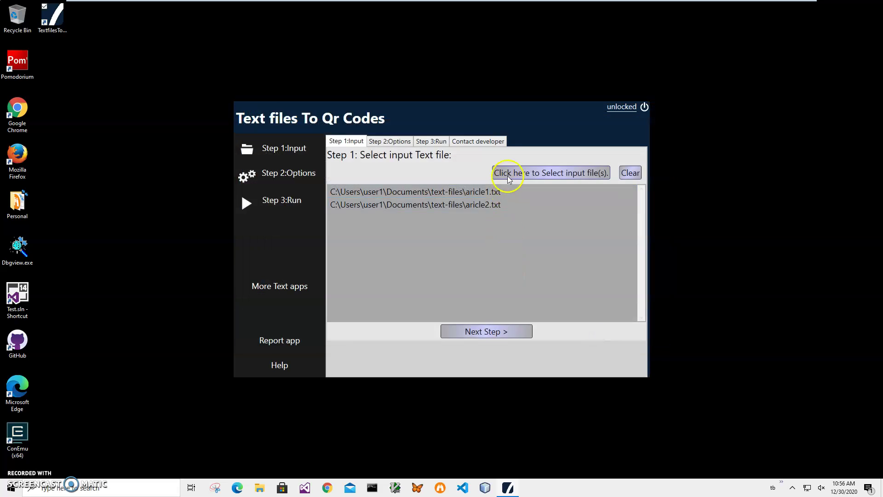
left_click(511, 173)
left_click(344, 187)
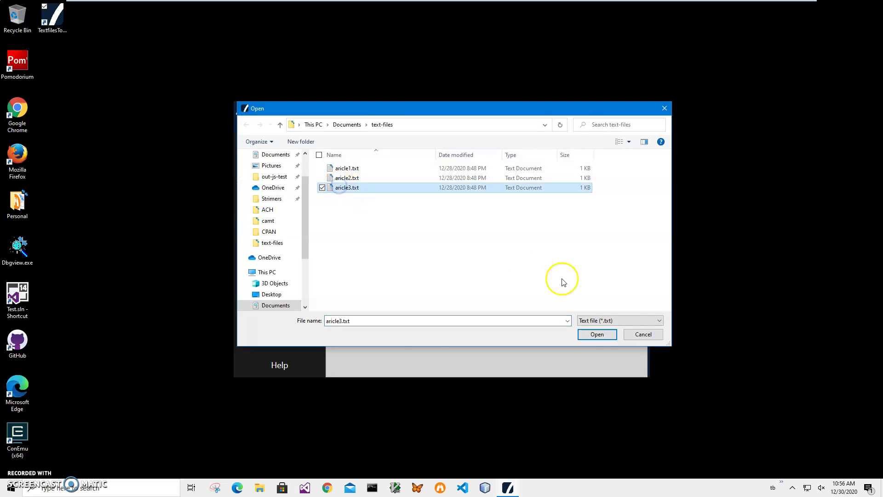
left_click(597, 334)
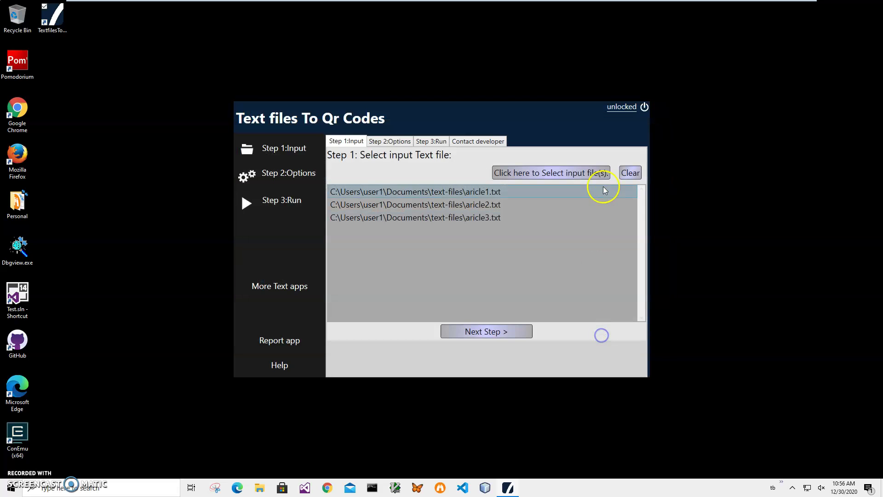
Clear the list and re-add all three article files in a single selection.
left_click(631, 173)
left_click(559, 178)
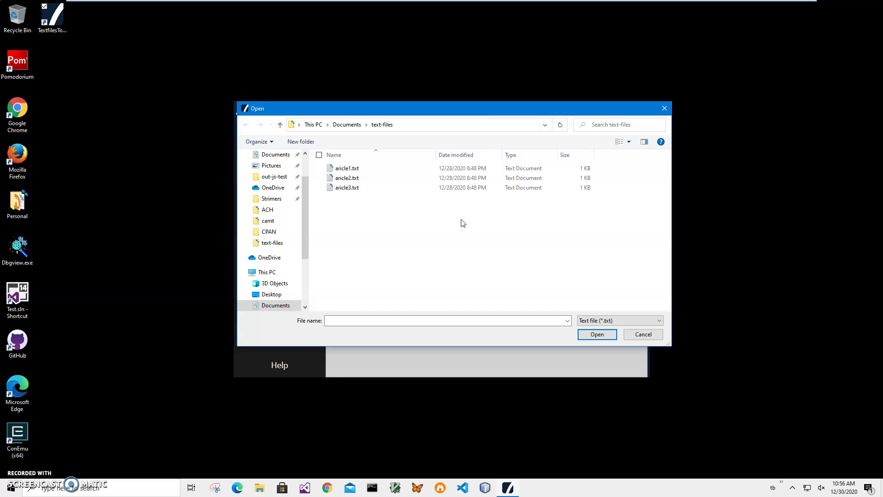
key("ctrl+a")
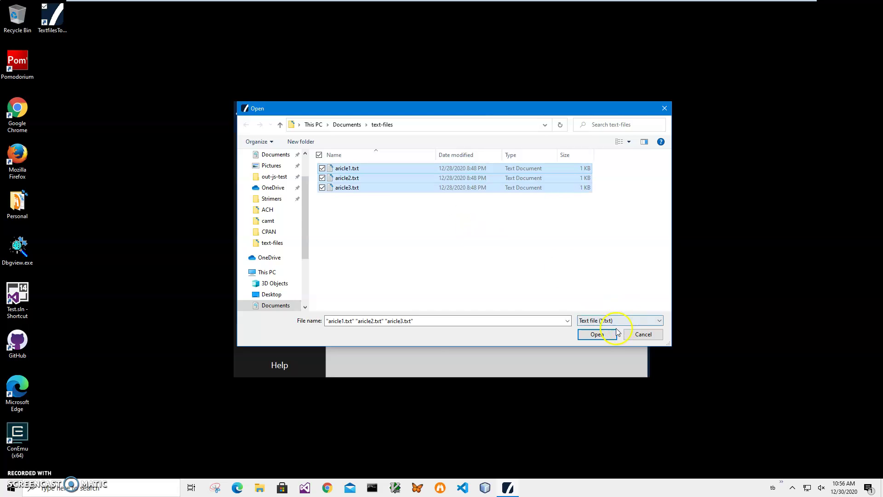
left_click(597, 334)
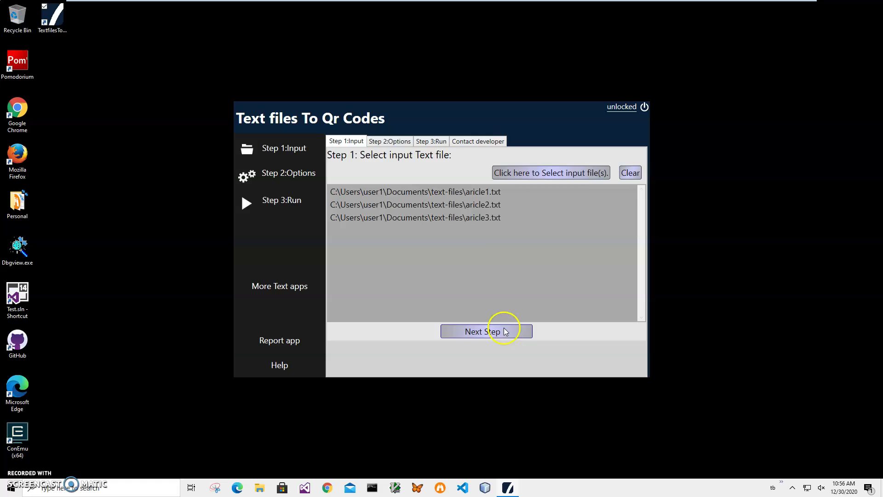
Advance through Step 2 options to the Step 3 run page.
left_click(486, 332)
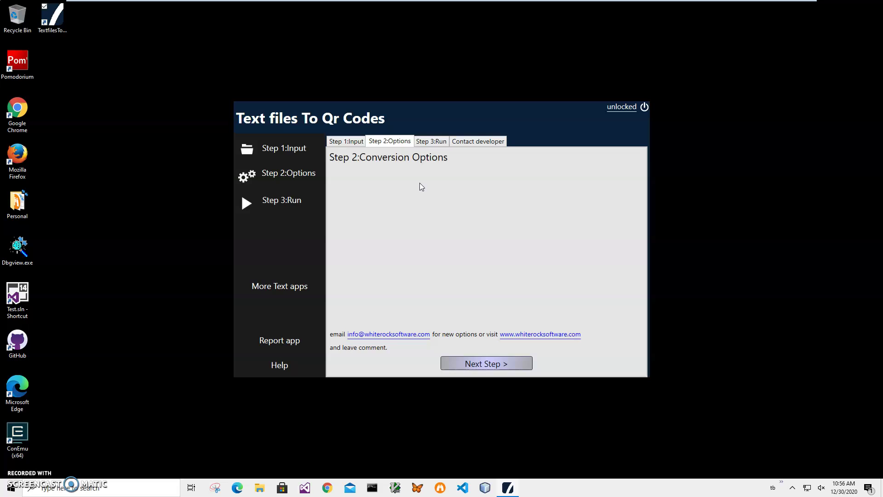
left_click(507, 364)
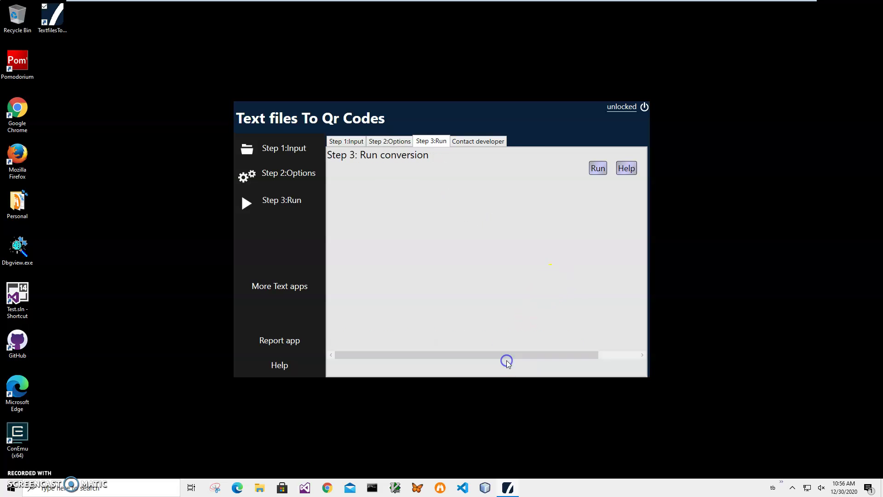
Start the run and choose Documents > text-files as the output folder.
left_click(599, 168)
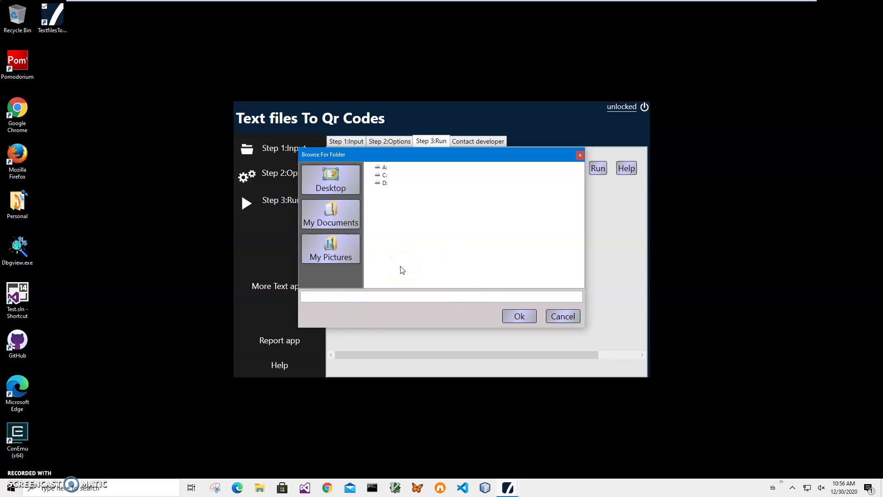
left_click(331, 220)
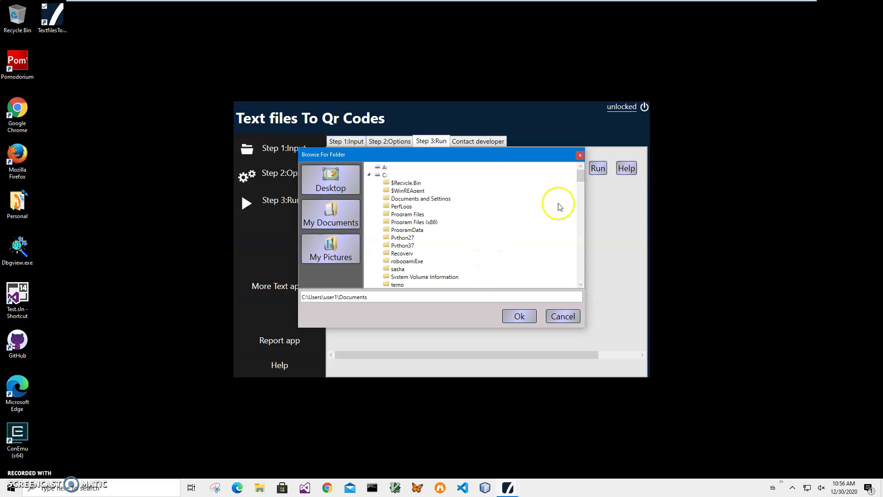
left_click_drag(579, 177, 579, 254)
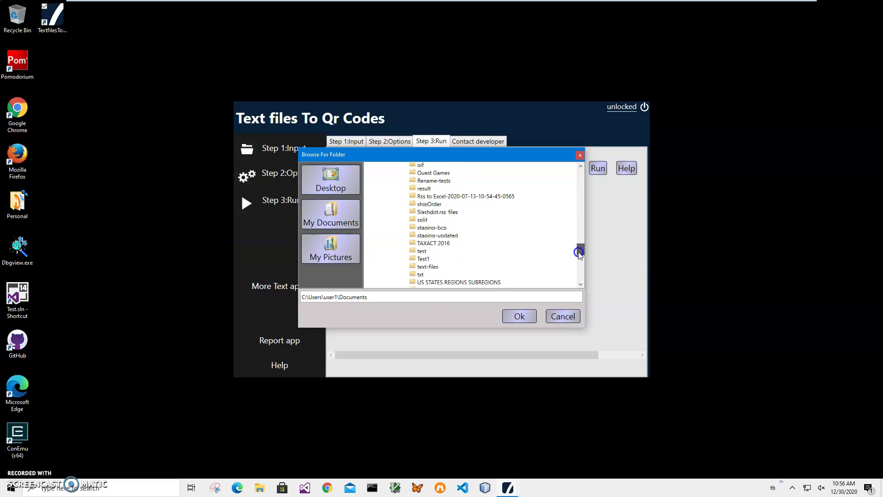
left_click(429, 267)
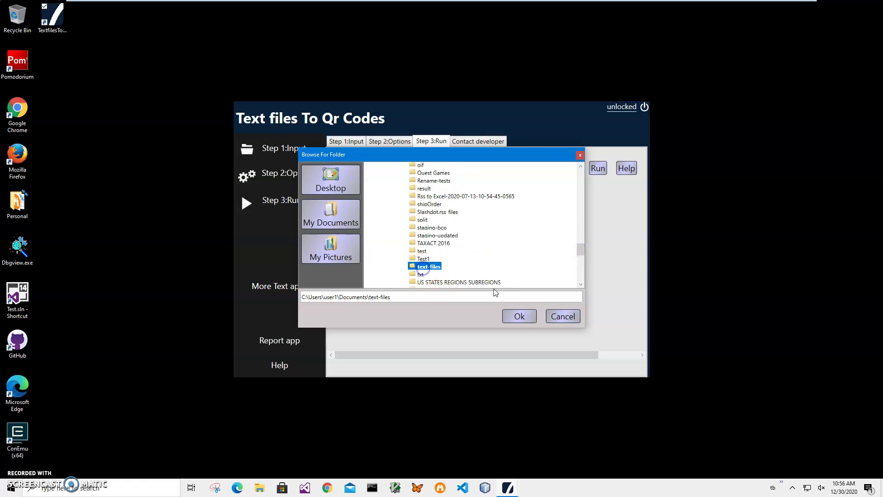
Confirm the output folder so PNG files are created for aricle1, aricle2 and aricle3.
left_click(519, 317)
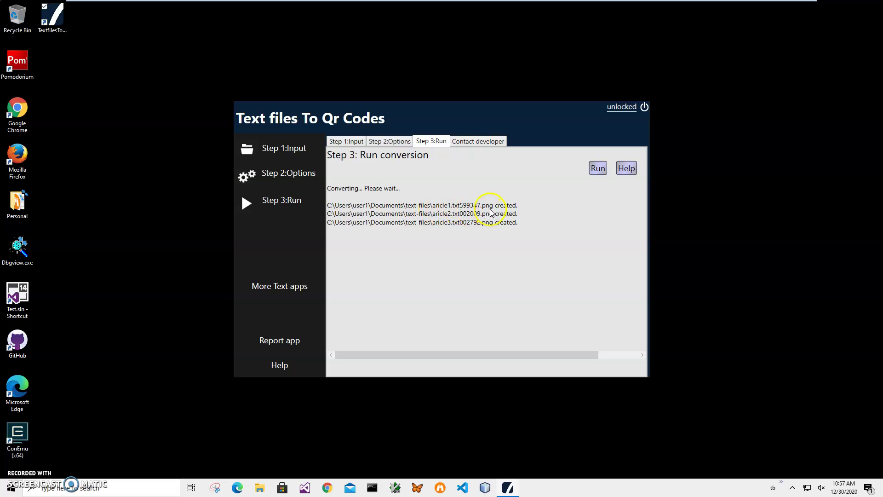
View aricle1.txt from File Explorer's Recent files in Notepad, then close it.
left_click(259, 489)
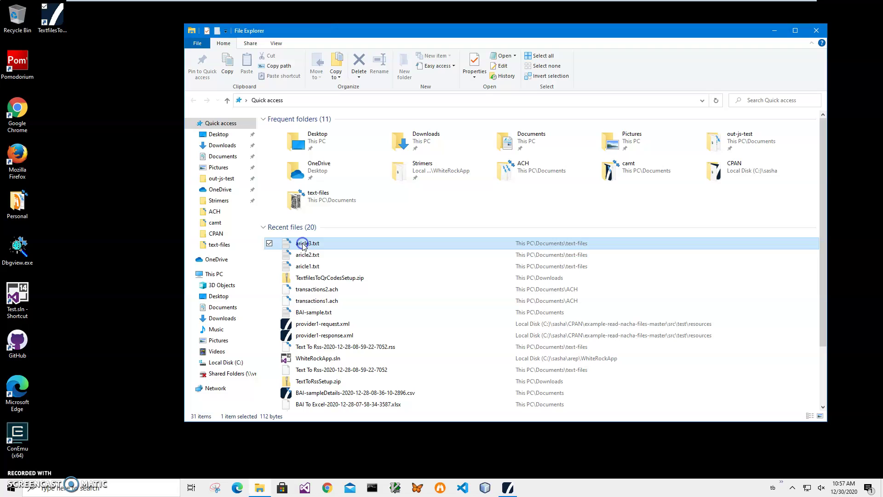
left_click(302, 267)
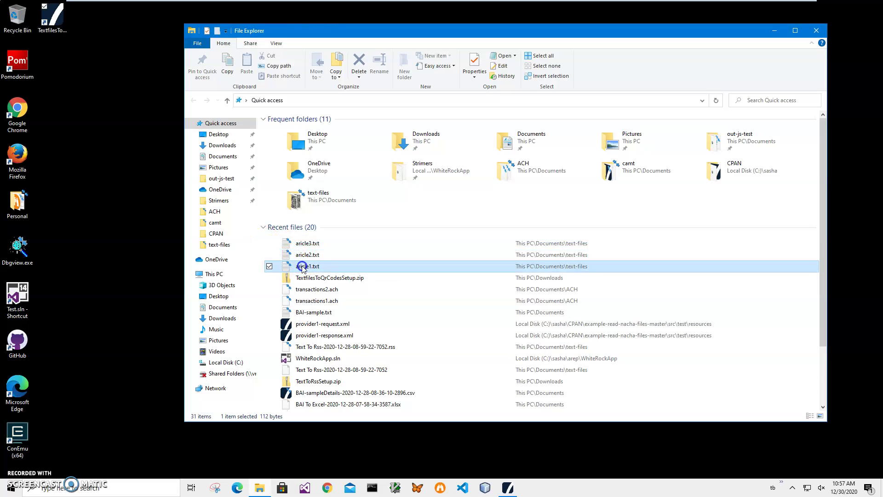
right_click(304, 269)
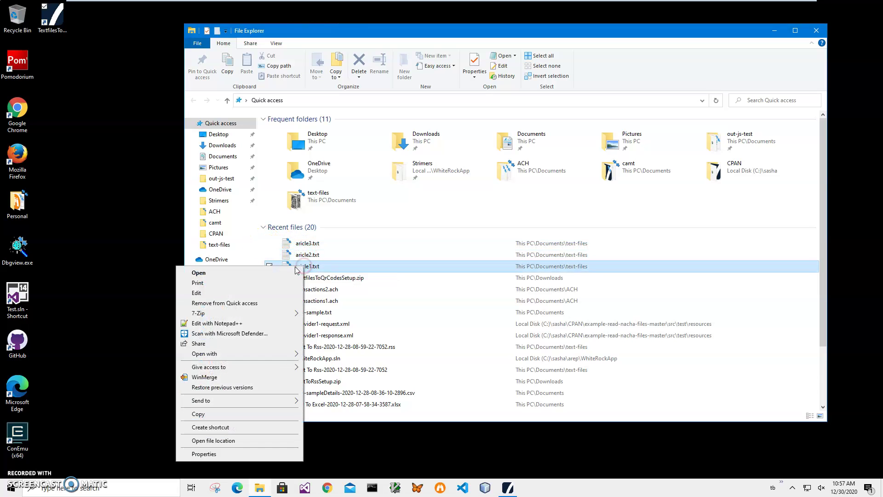
key("Escape")
double_click(320, 269)
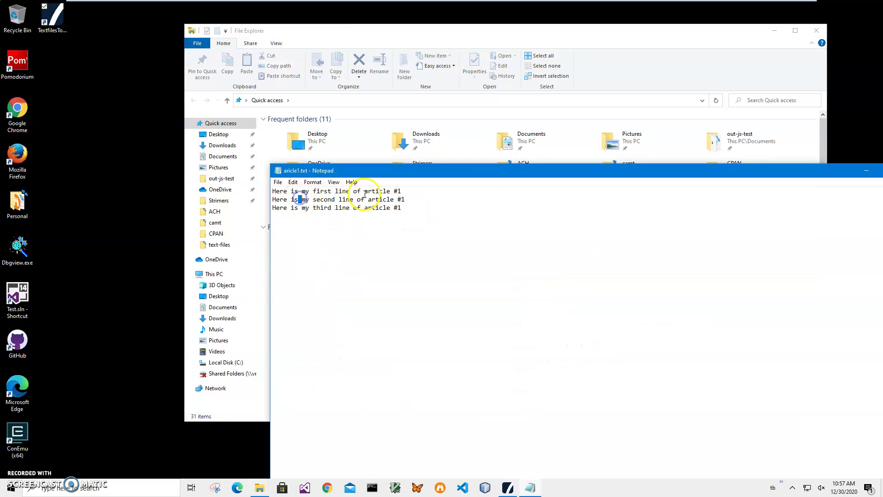
left_click_drag(363, 191, 402, 191)
left_click_drag(273, 207, 338, 208)
left_click(373, 216)
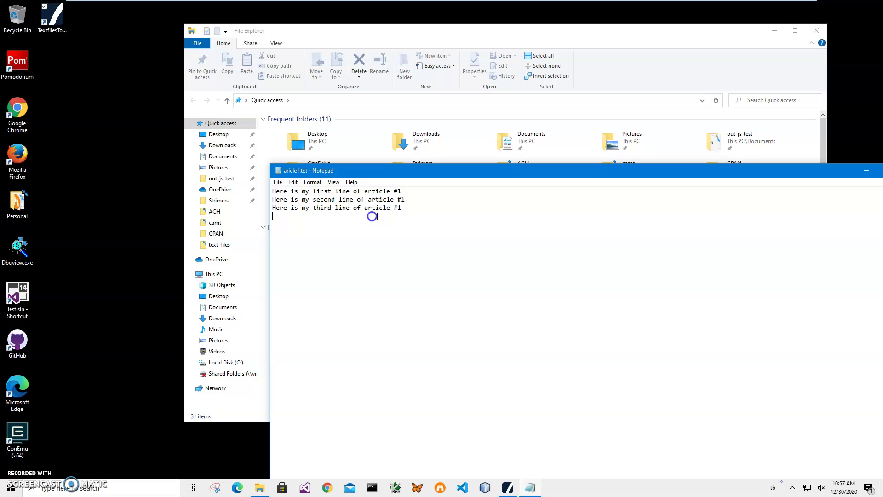
left_click_drag(863, 170, 751, 172)
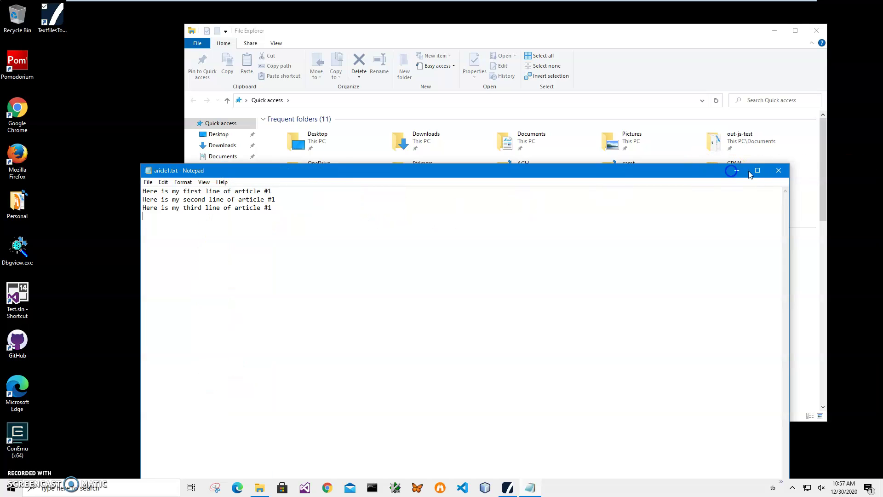
left_click(778, 170)
View the remaining article text files in Notepad one by one, closing each.
left_click(310, 254)
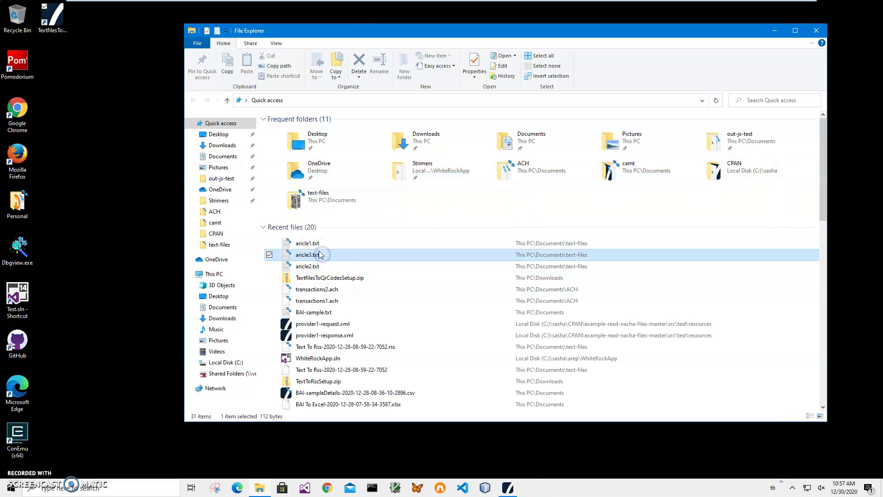
double_click(307, 266)
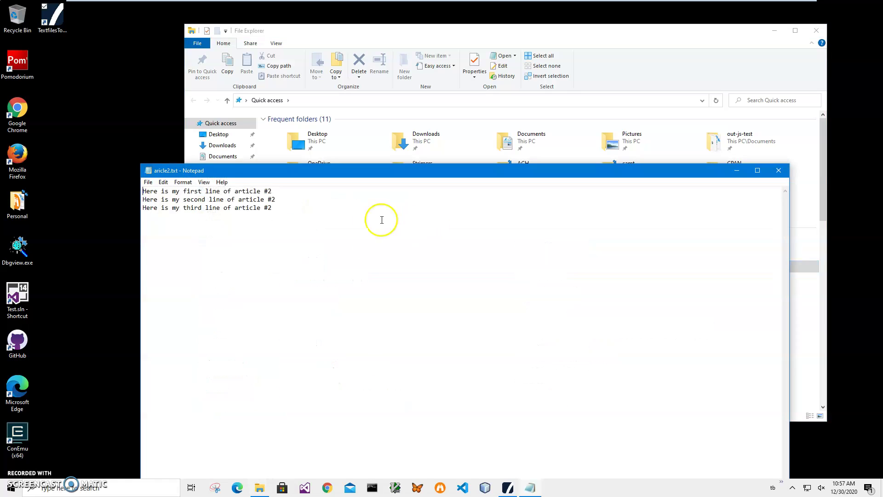
left_click(781, 170)
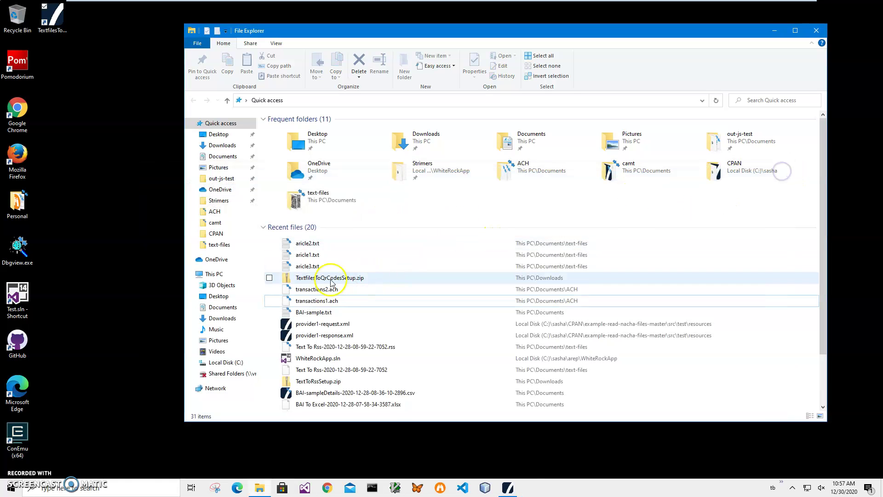
double_click(307, 244)
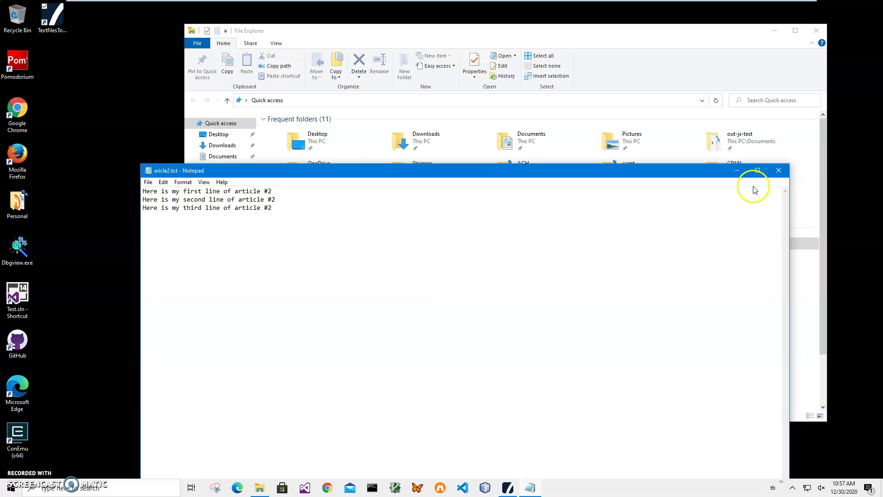
left_click(779, 171)
left_click(308, 255)
double_click(321, 257)
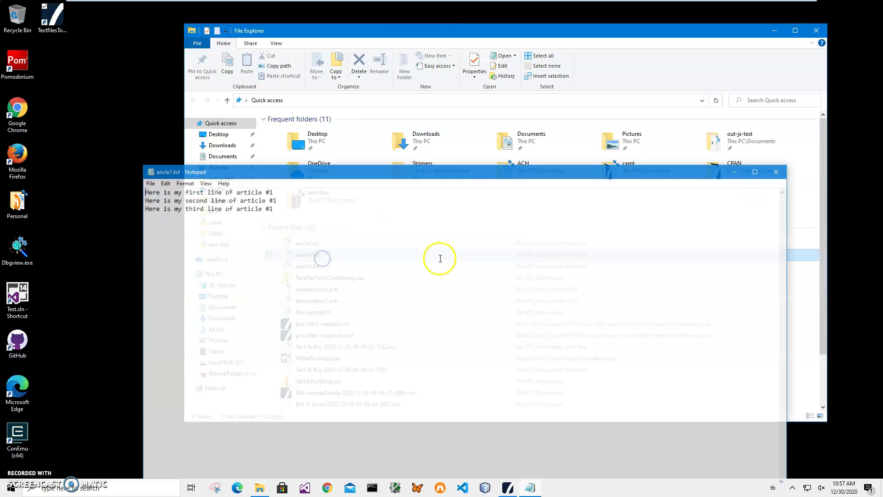
left_click(778, 171)
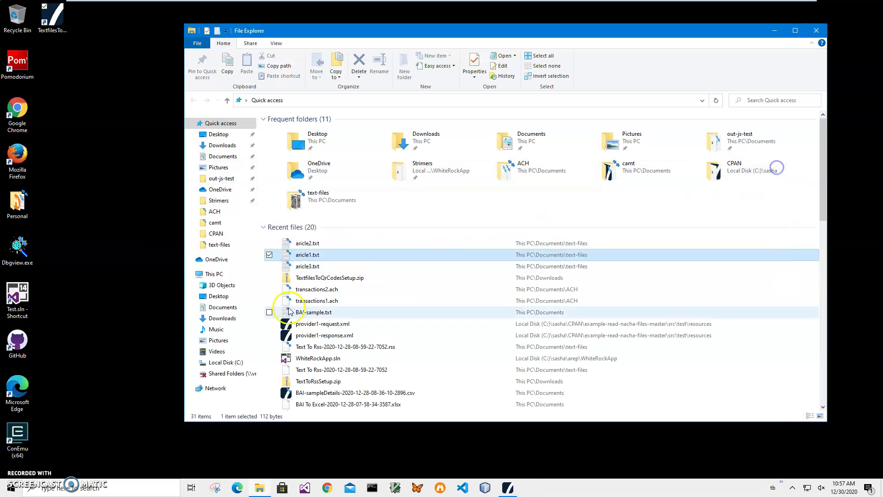
double_click(306, 267)
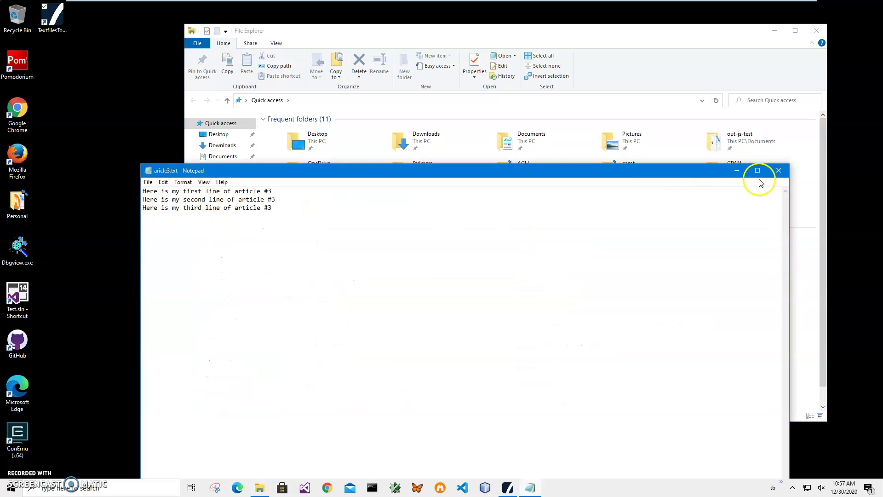
left_click(778, 170)
Open Documents > text-files and select the QR image aricle1.txt599347.png.
left_click(234, 157)
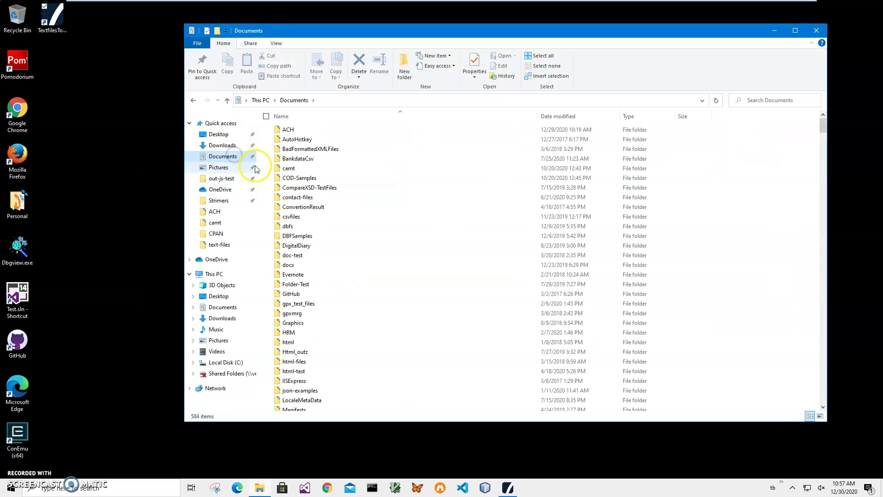
left_click(381, 300)
scroll(381, 326, "down", 5)
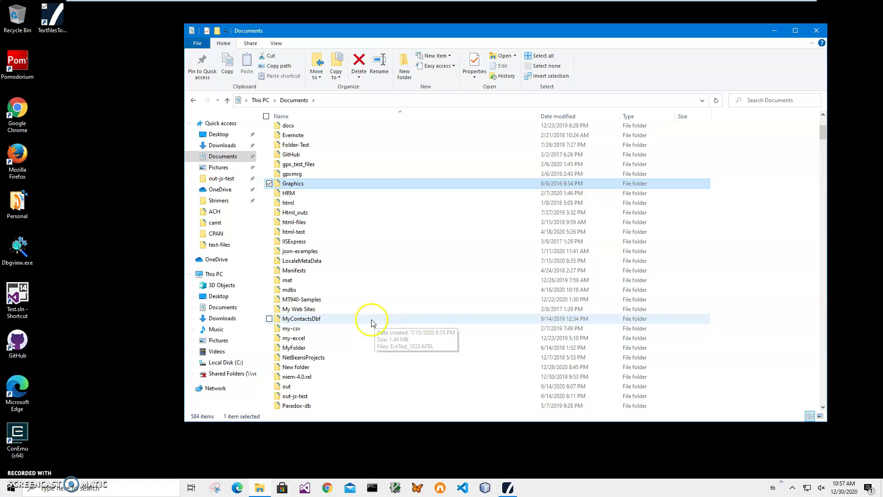
scroll(373, 322, "down", 5)
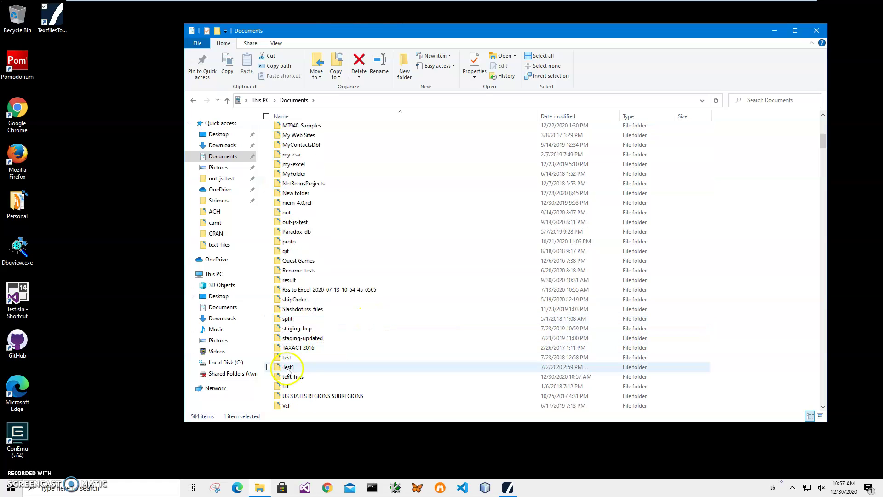
double_click(292, 377)
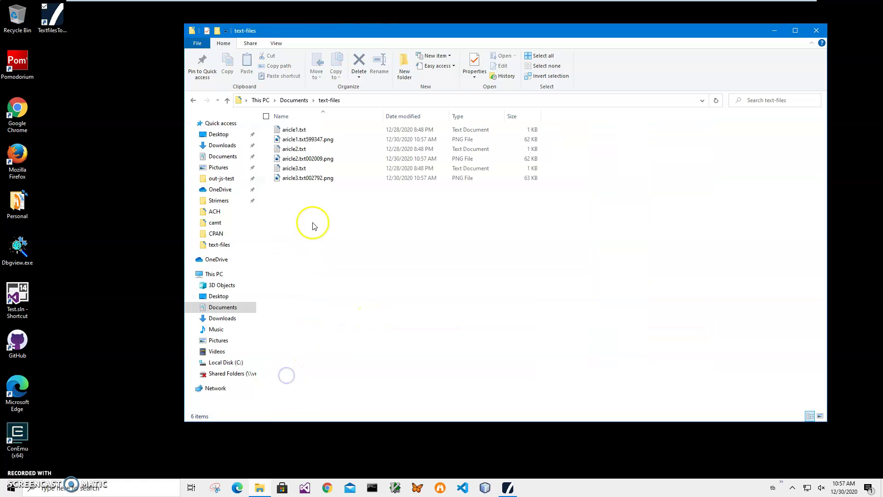
left_click(308, 139)
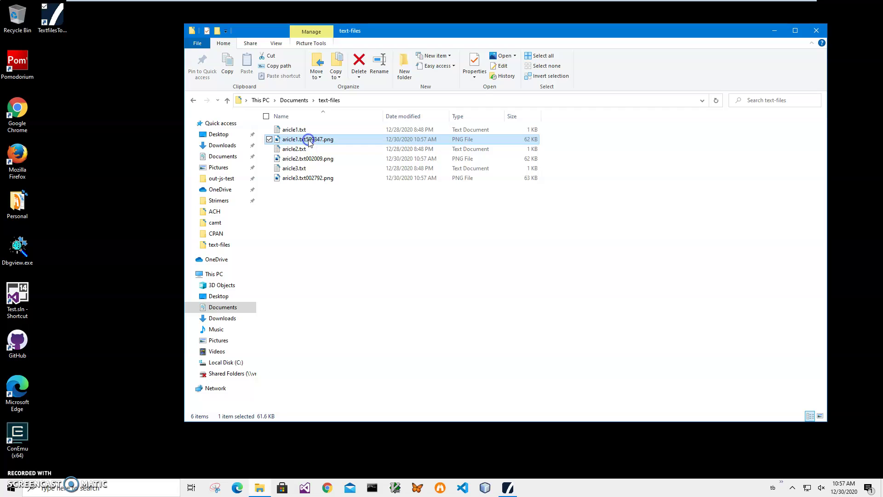
Open aricle1.txt599347.png in Photos to view the first article's QR code.
double_click(309, 139)
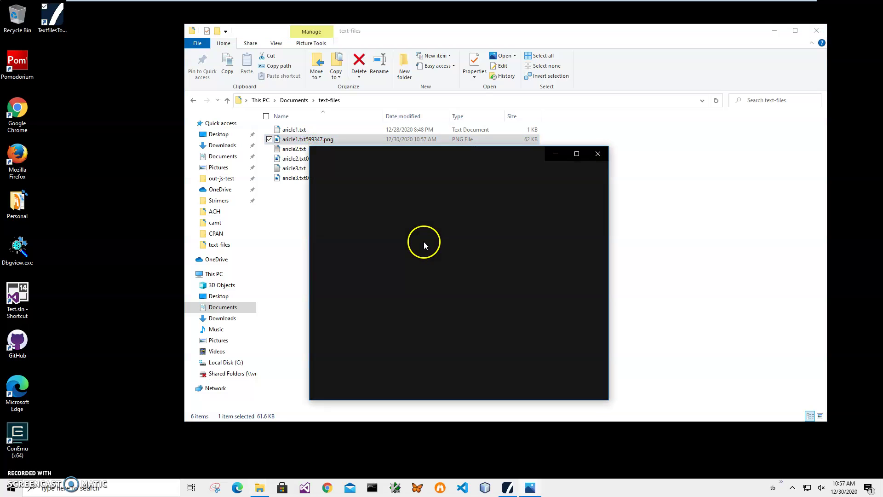